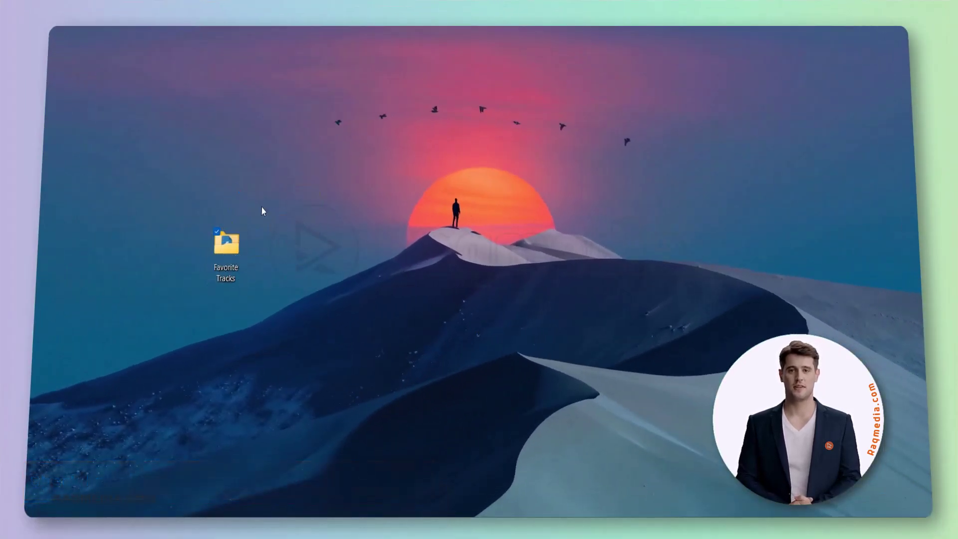
Nudge the folder window right, then marquee-select the last MP3 and clear the selection
mouse_move(247, 247)
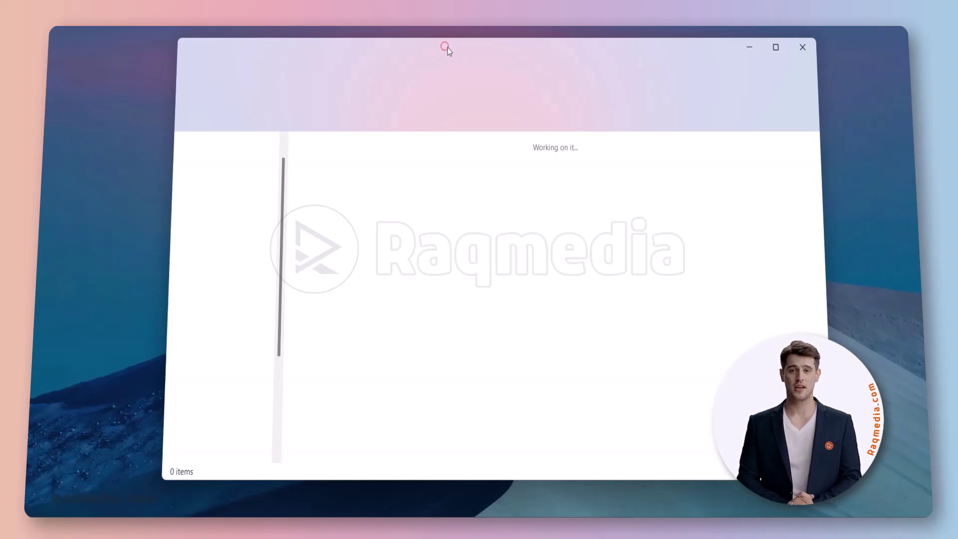
mouse_move(447, 48)
mouse_down()
mouse_move(492, 45)
mouse_move(445, 53)
mouse_up()
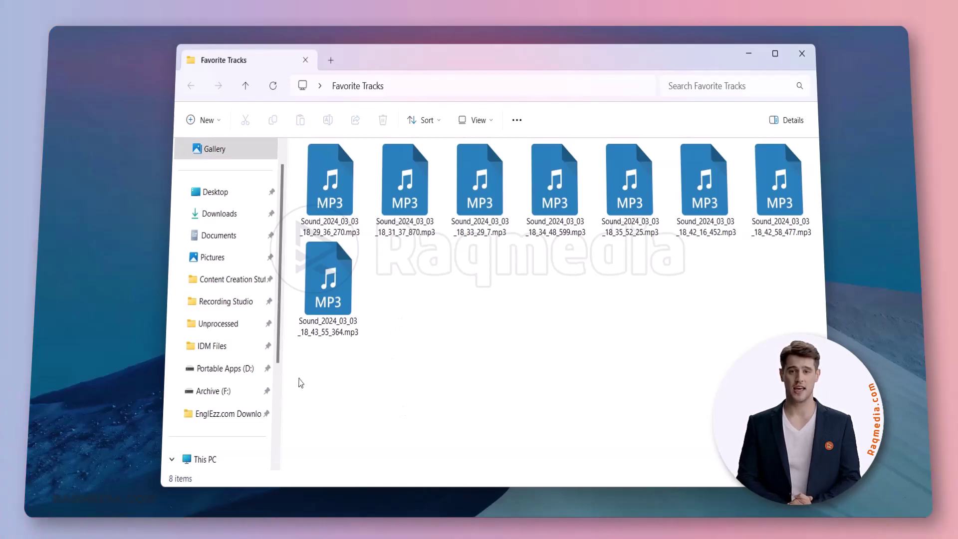
drag(366, 339, 768, 184)
click(579, 395)
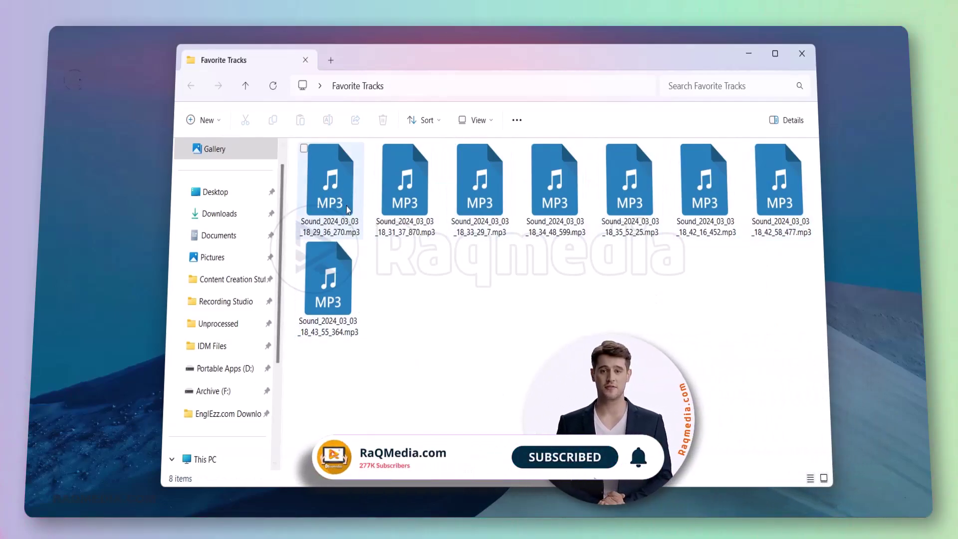
Select and deselect single MP3s, then select all eight with Ctrl+A
click(582, 178)
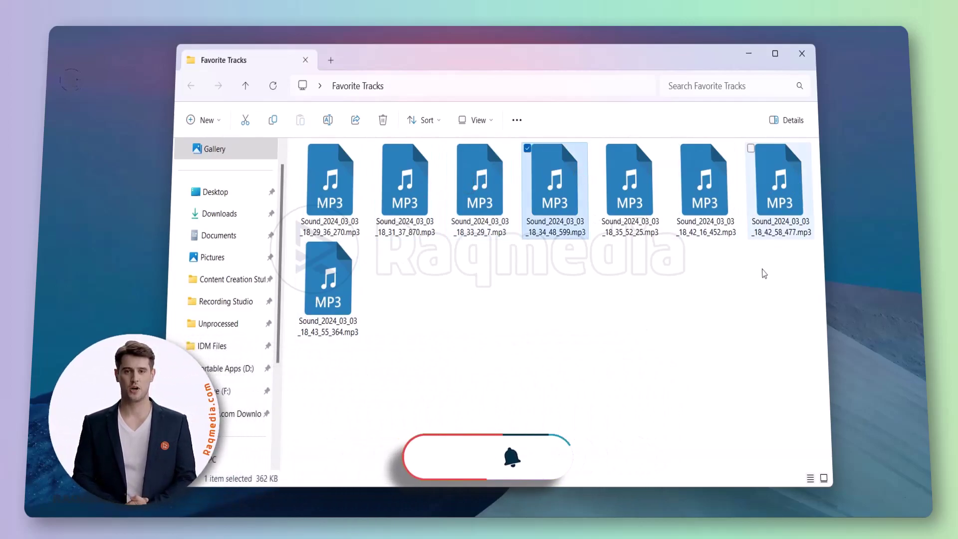
click(477, 300)
click(338, 222)
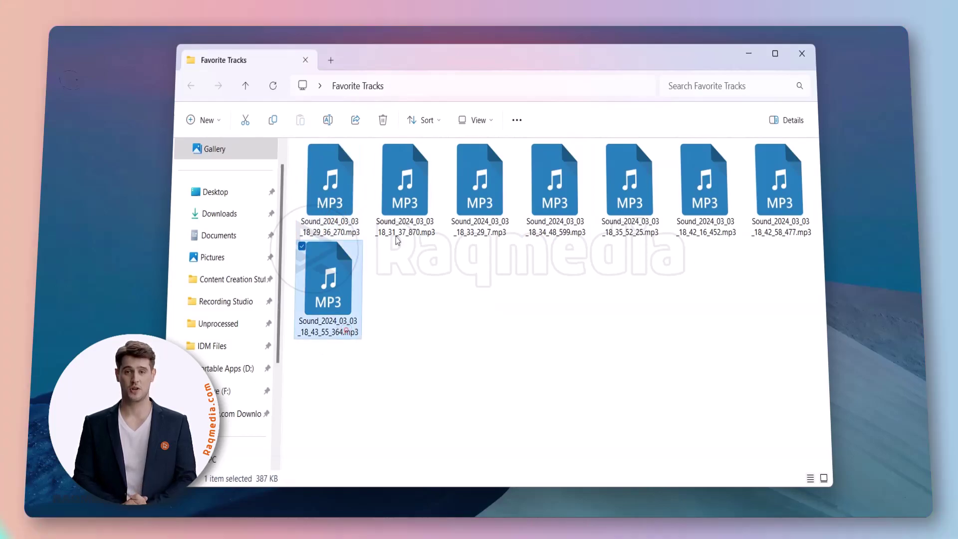
key(ctrl+a)
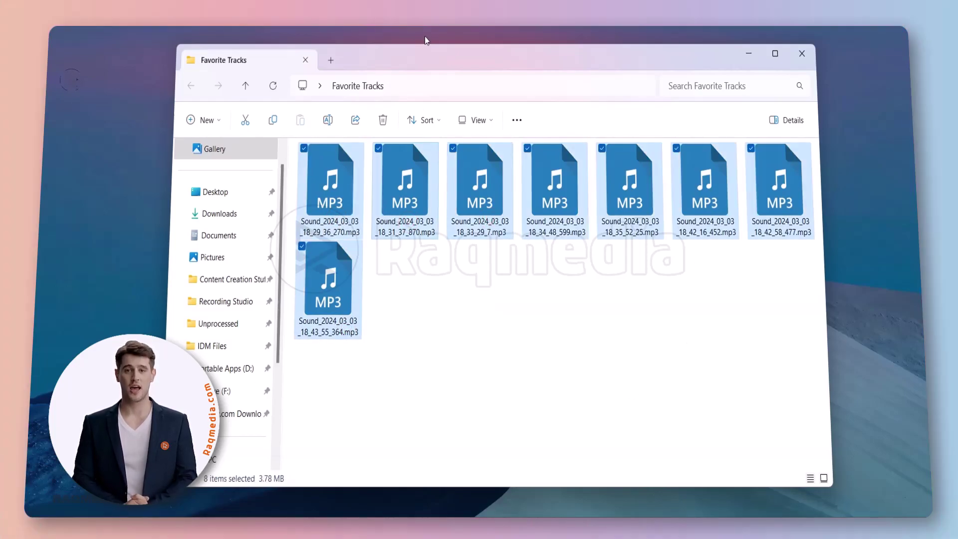
mouse_move(404, 55)
mouse_down()
mouse_move(640, 168)
mouse_move(390, 80)
mouse_move(410, 68)
mouse_up()
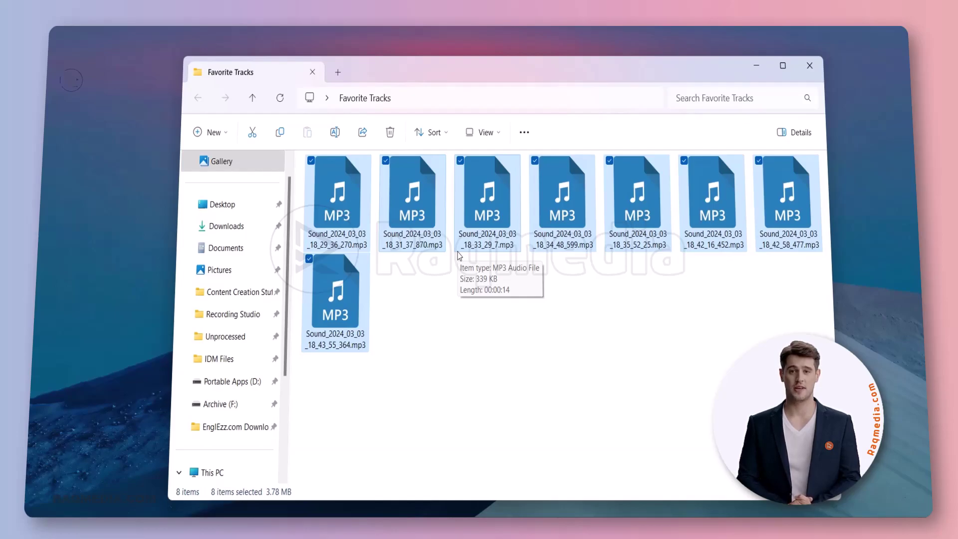
Switch the folder to Details view and widen the Name column to show full file names
click(460, 256)
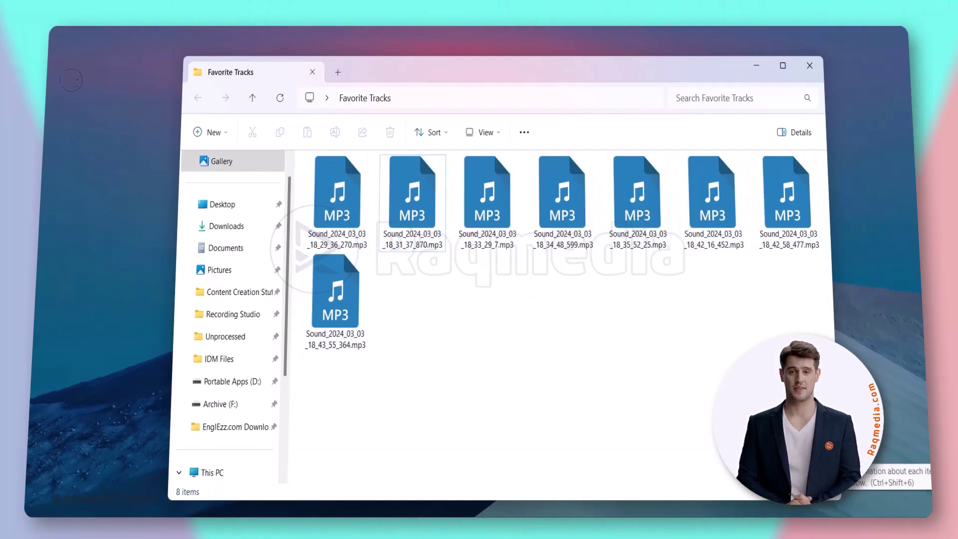
key(ctrl+shift+6)
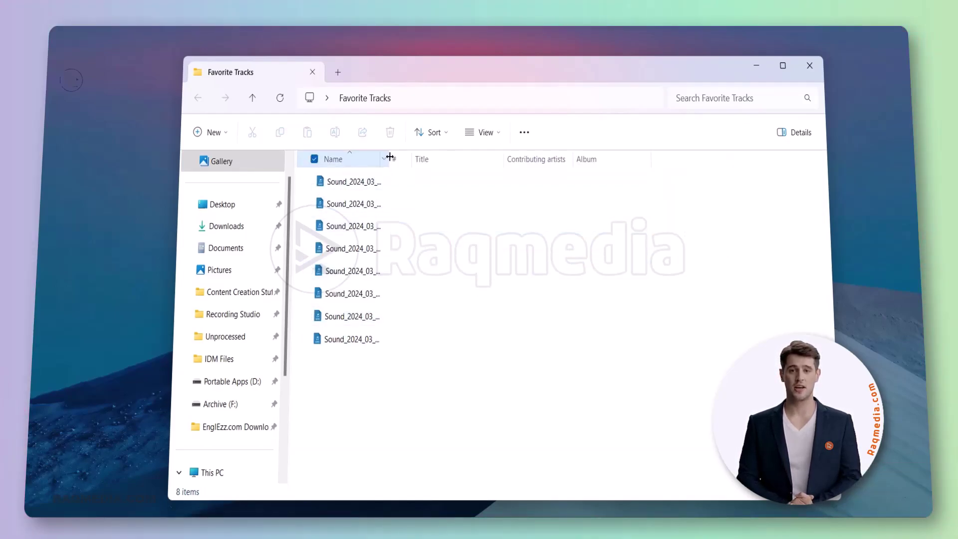
drag(390, 158, 518, 164)
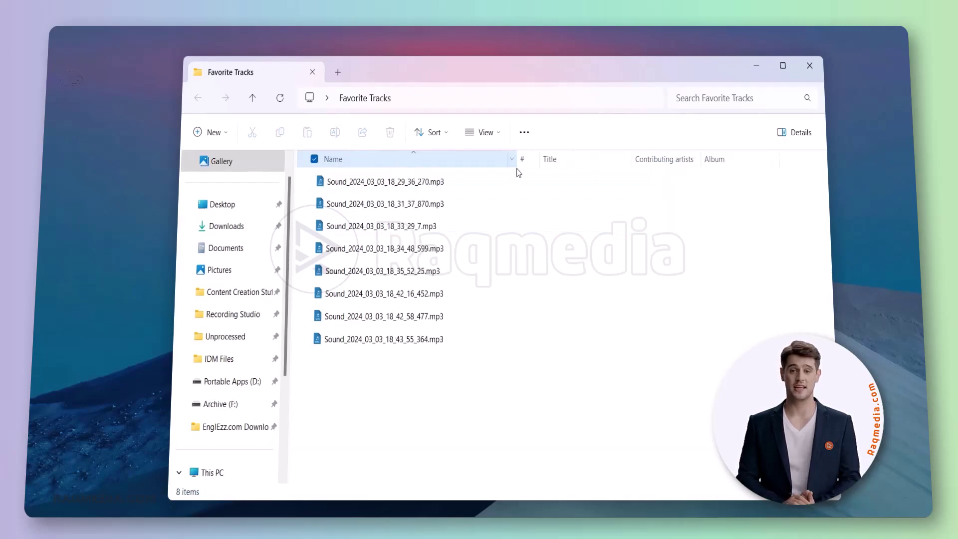
Select all eight MP3s using Ctrl+A and the header checkbox
click(456, 391)
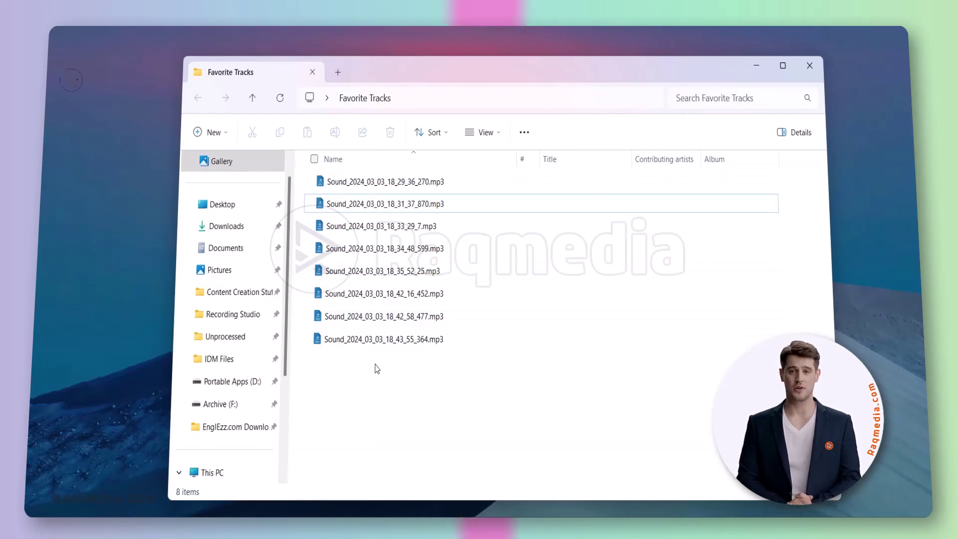
key(ctrl+a)
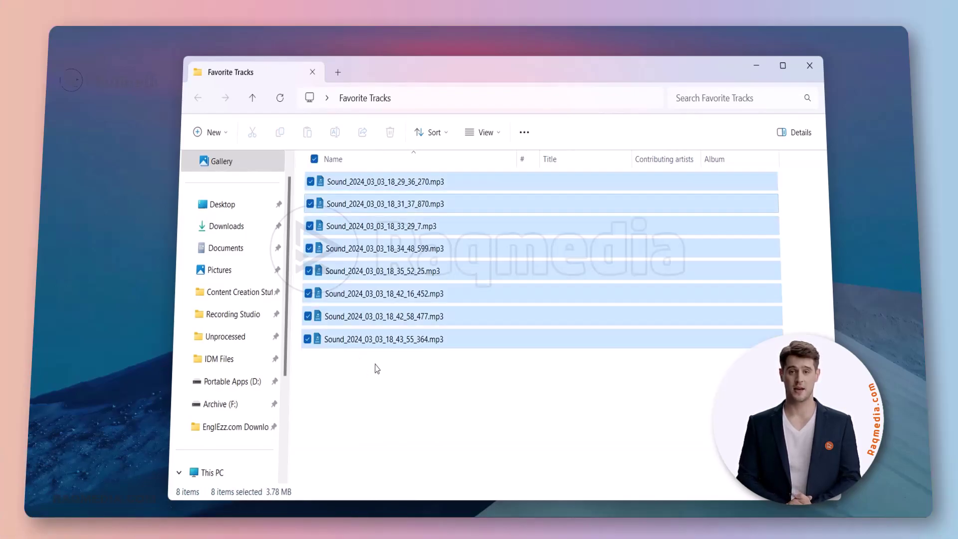
click(314, 159)
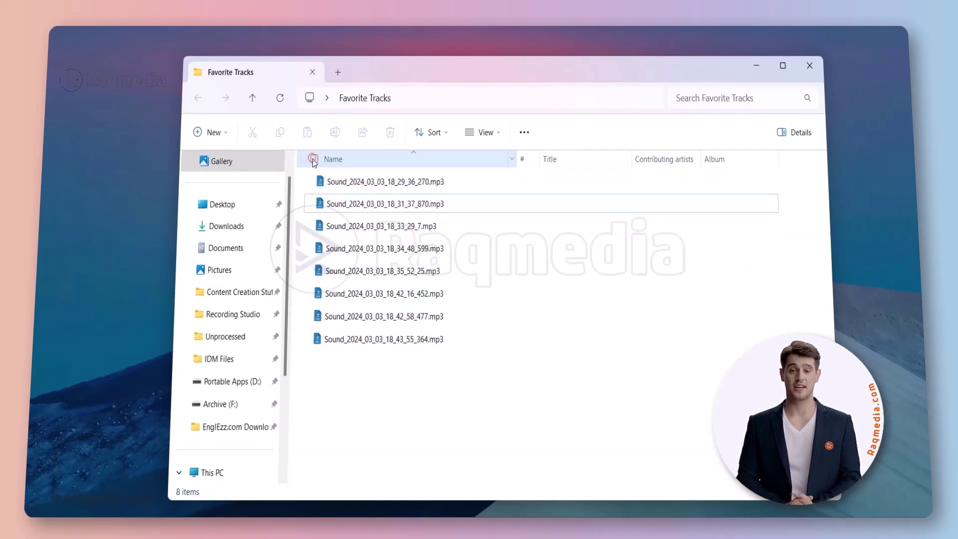
click(313, 160)
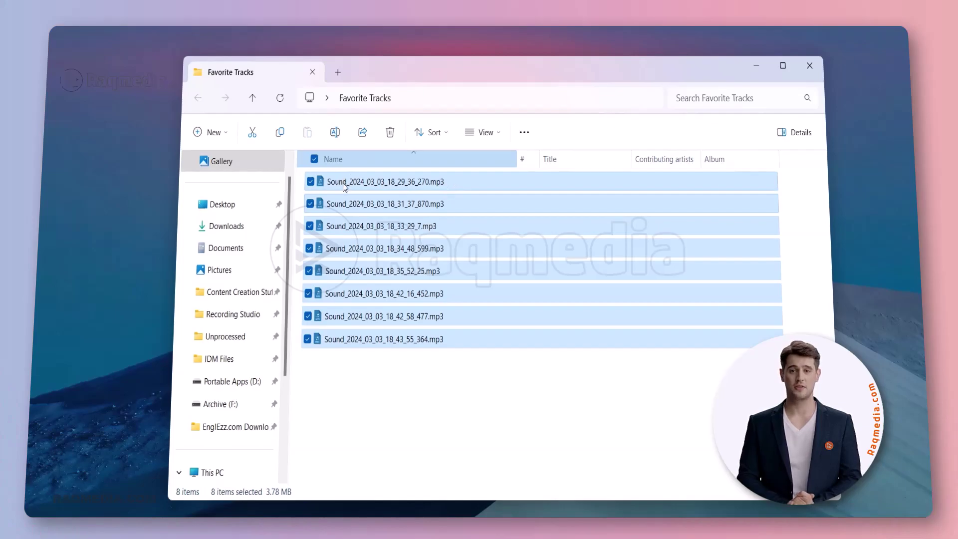
Start renaming the selected MP3s and highlight the Sound date-stamp part of the first name
right_click(391, 185)
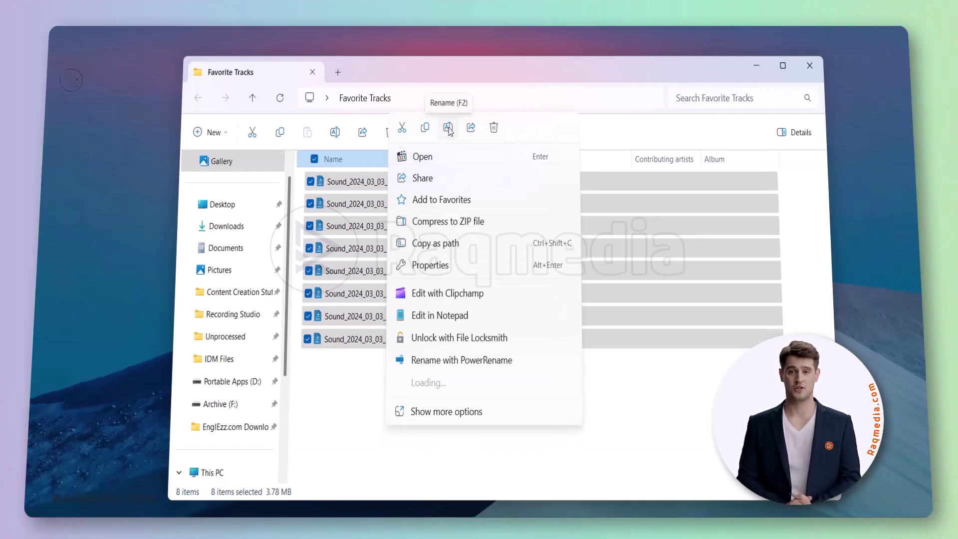
click(448, 128)
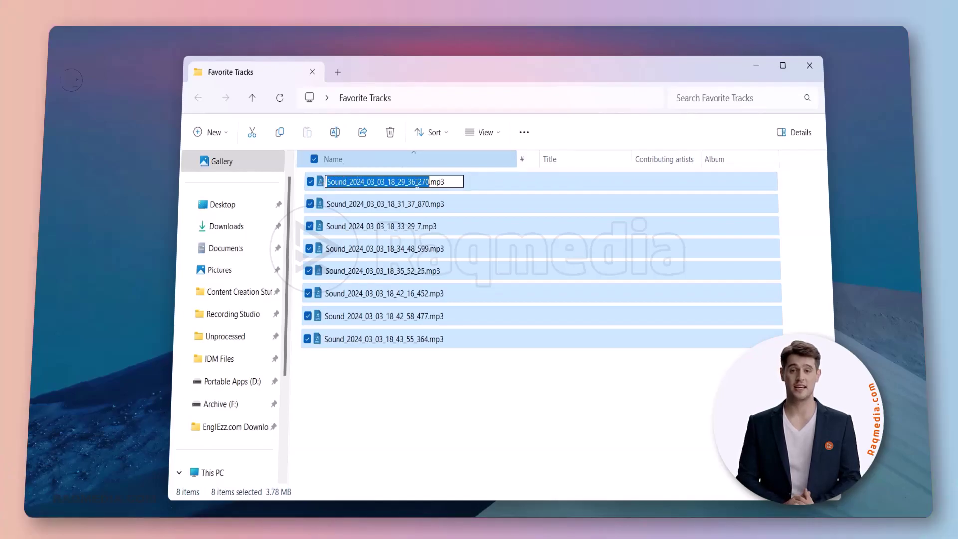
click(428, 181)
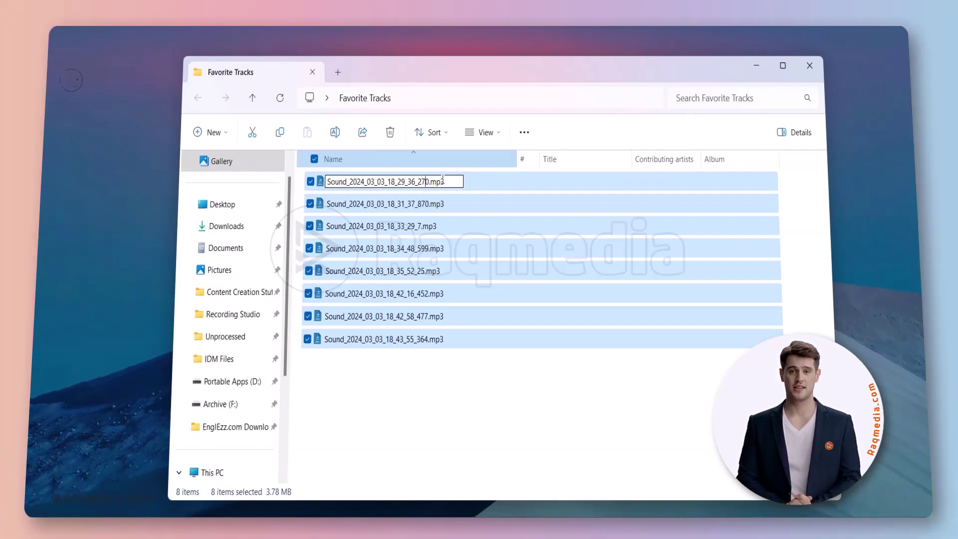
drag(443, 182, 430, 182)
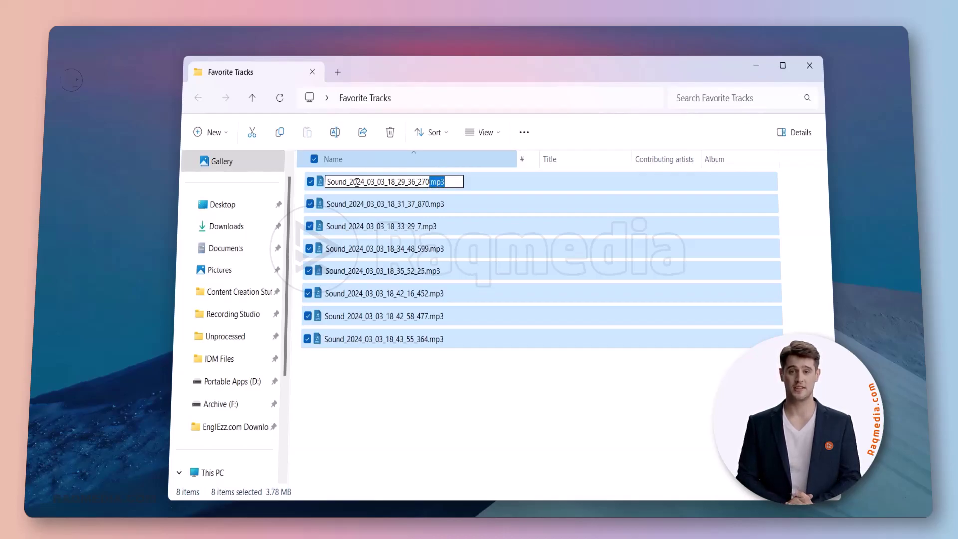
click(328, 182)
drag(339, 181, 419, 181)
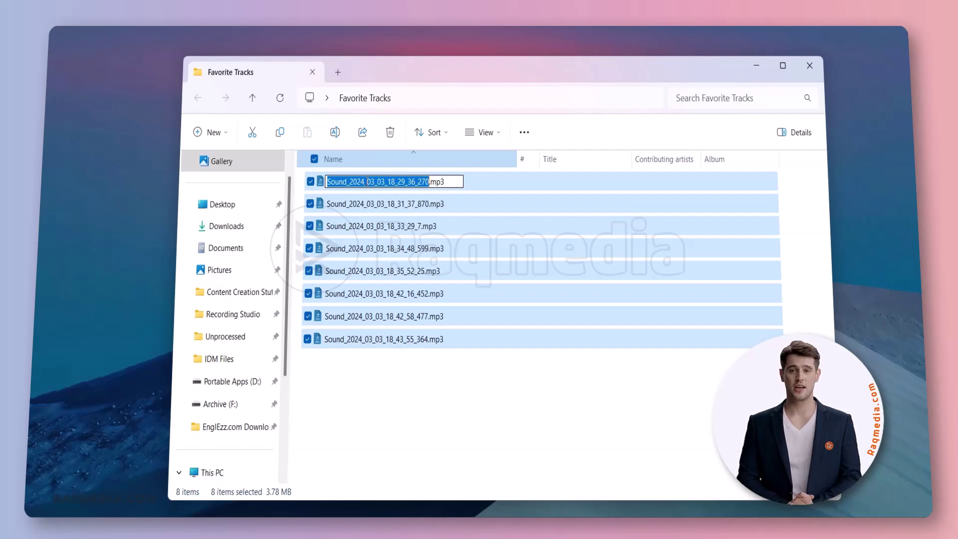
Replace the name with 'High Sky Track', producing High Sky Track (1)–(8).mp3
text(HighSky)
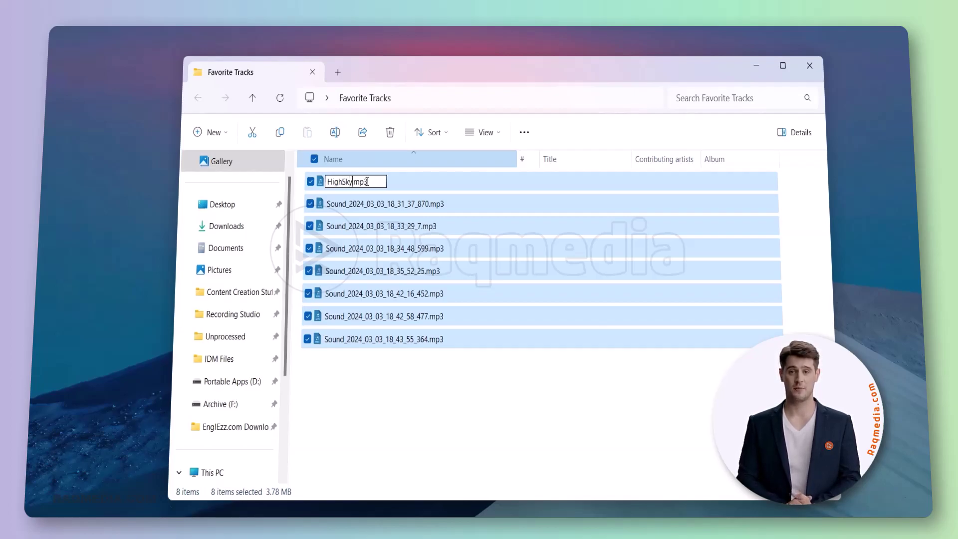
key(Left)
key(Left)
key(Left)
key(Right)
key(Right)
key(Right)
text(Track)
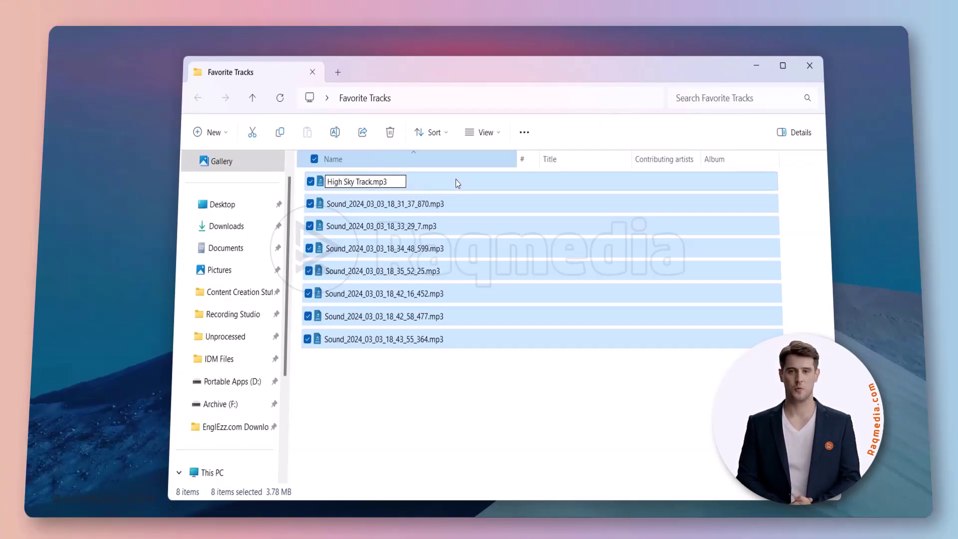
key(Return)
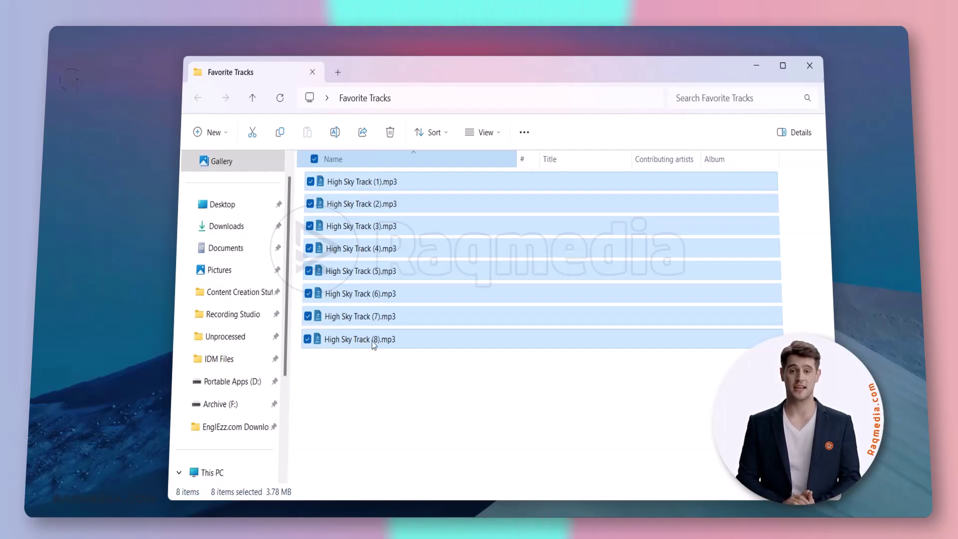
Edit the rename text to 'High Sky New Album Track (1)' and apply it to all eight files
right_click(359, 188)
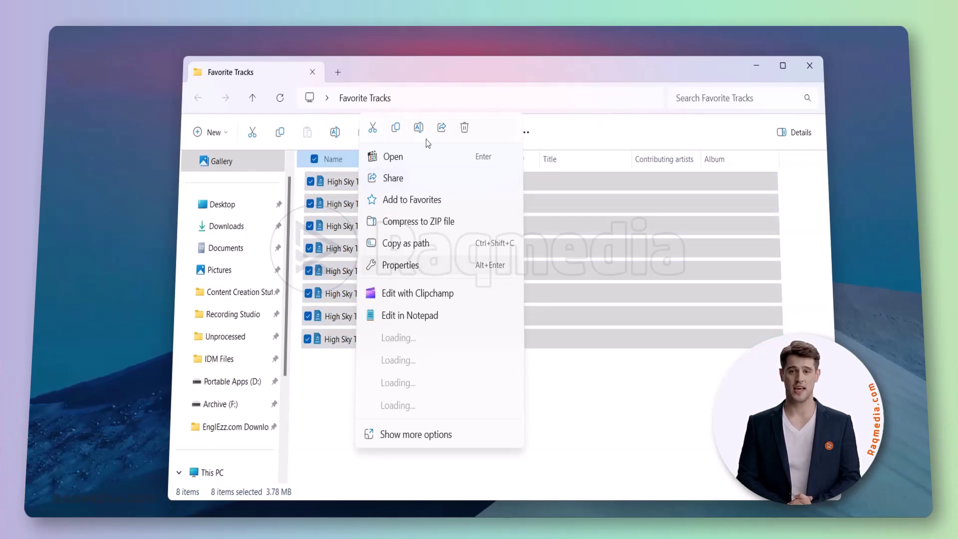
click(420, 129)
click(353, 182)
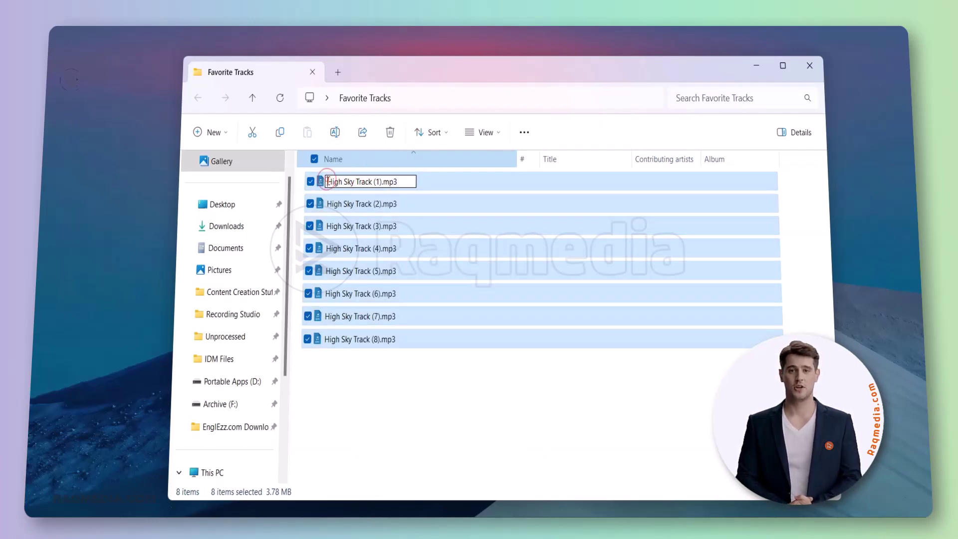
click(375, 182)
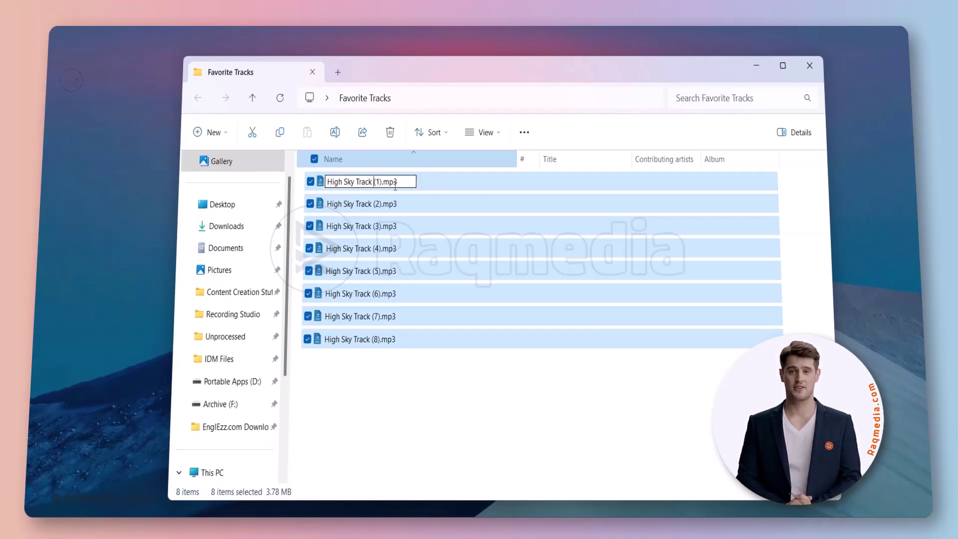
text(New Album)
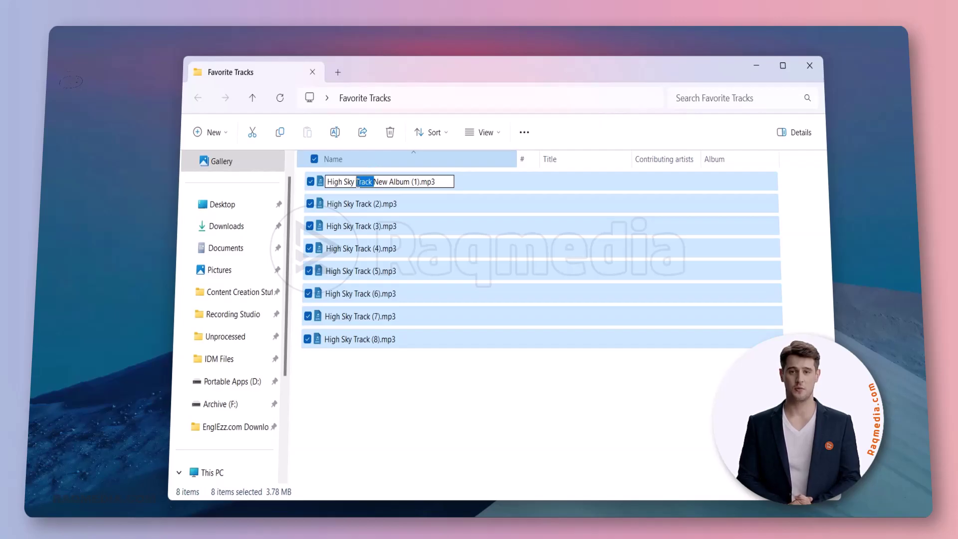
key(BackSpace)
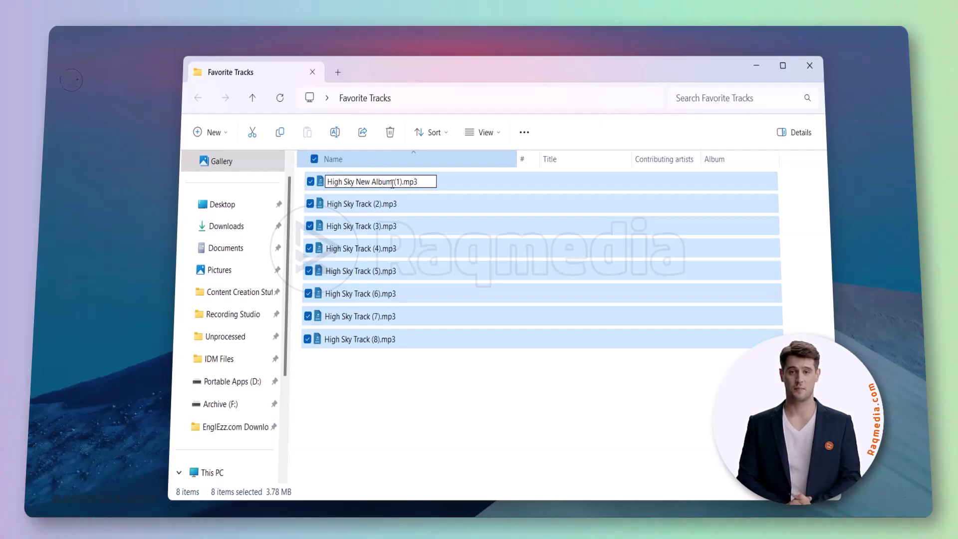
text(Track)
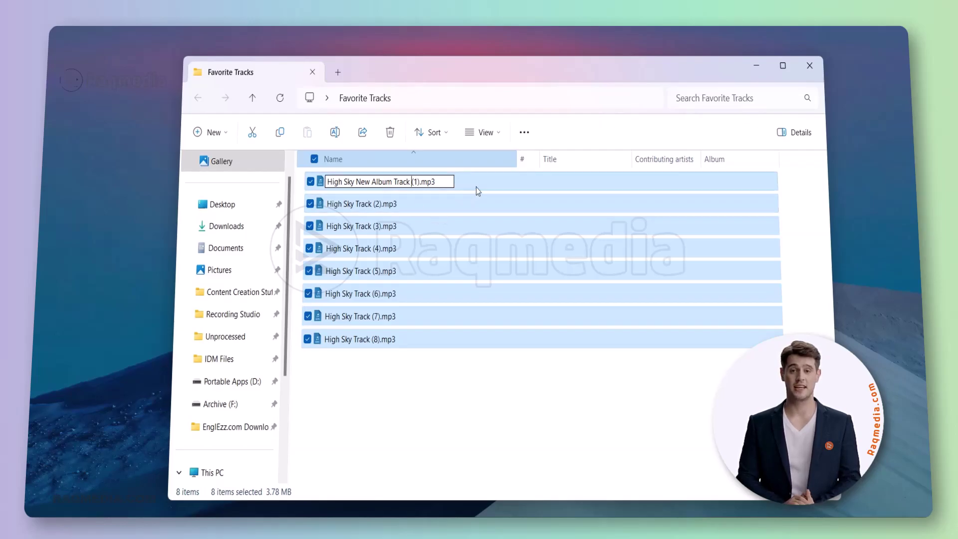
click(584, 381)
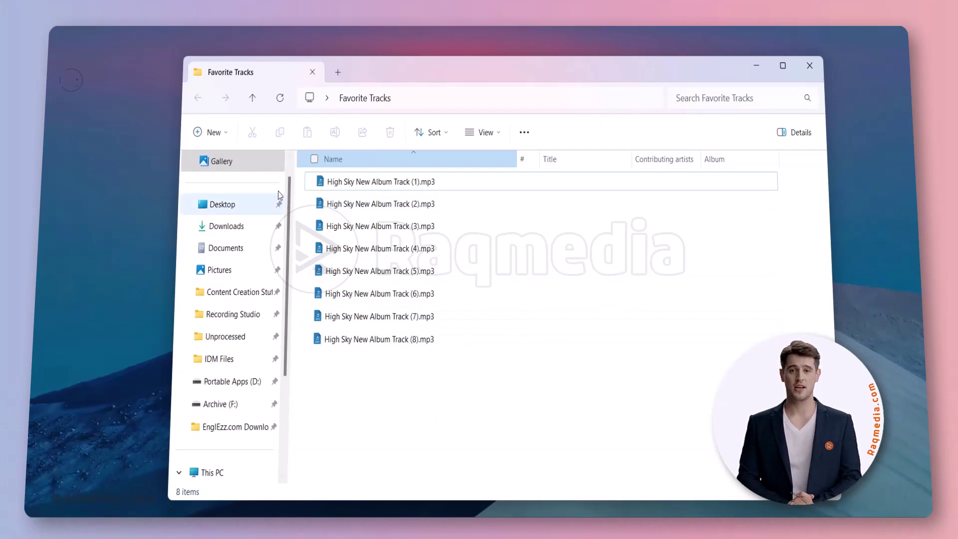
Marquee-select tracks 1–4, then 5–8, clear the selection, and open the Sort menu
drag(300, 177, 422, 253)
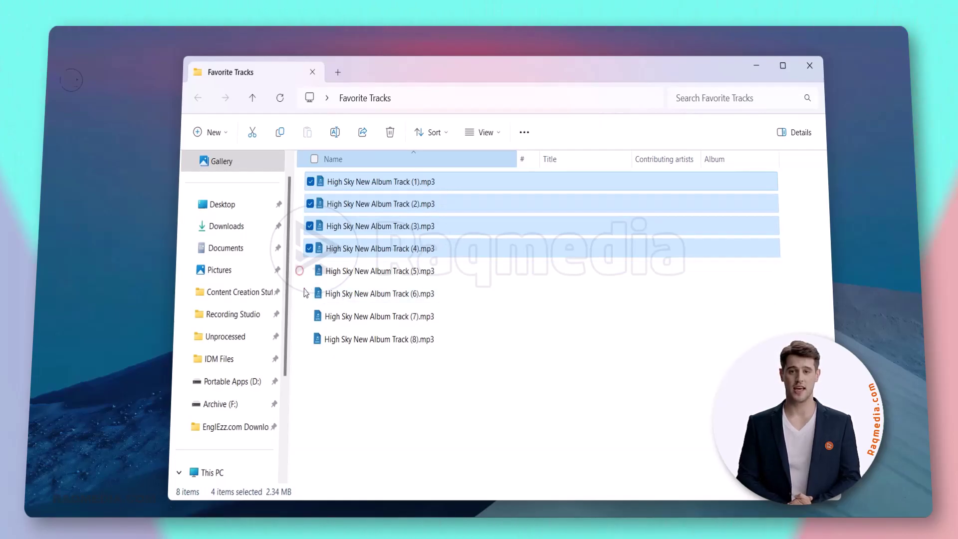
drag(301, 273, 385, 358)
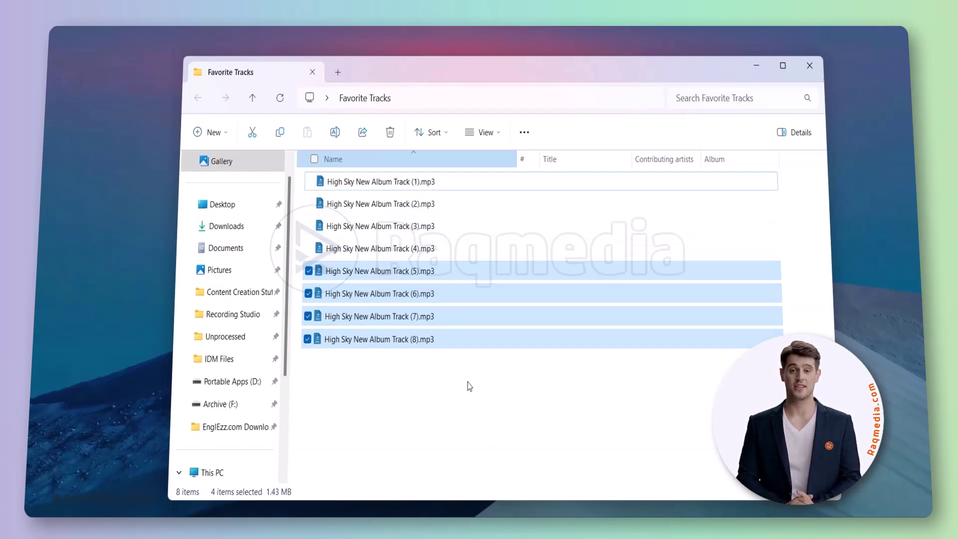
click(505, 389)
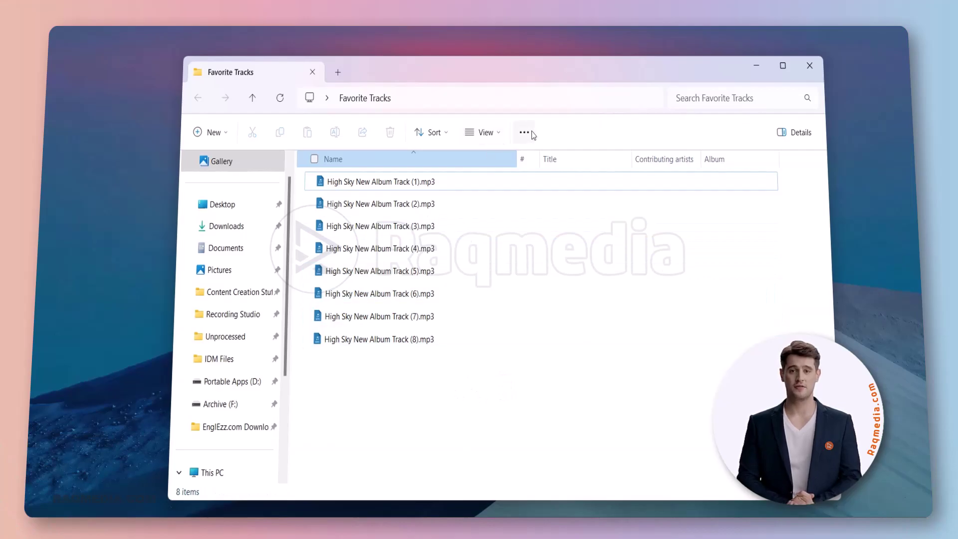
click(435, 132)
Group the file list by Name so all eight tracks fall under an A – H heading
mouse_move(424, 302)
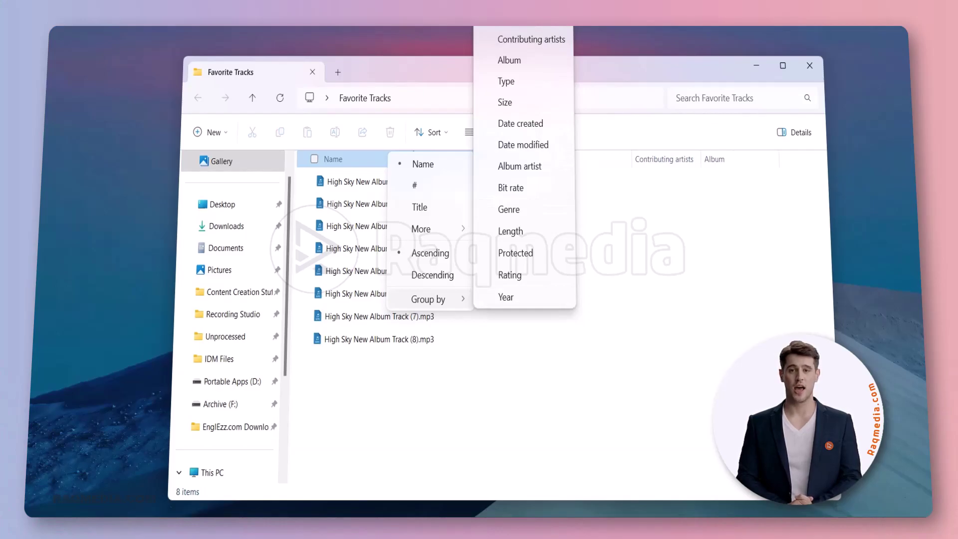
click(531, 39)
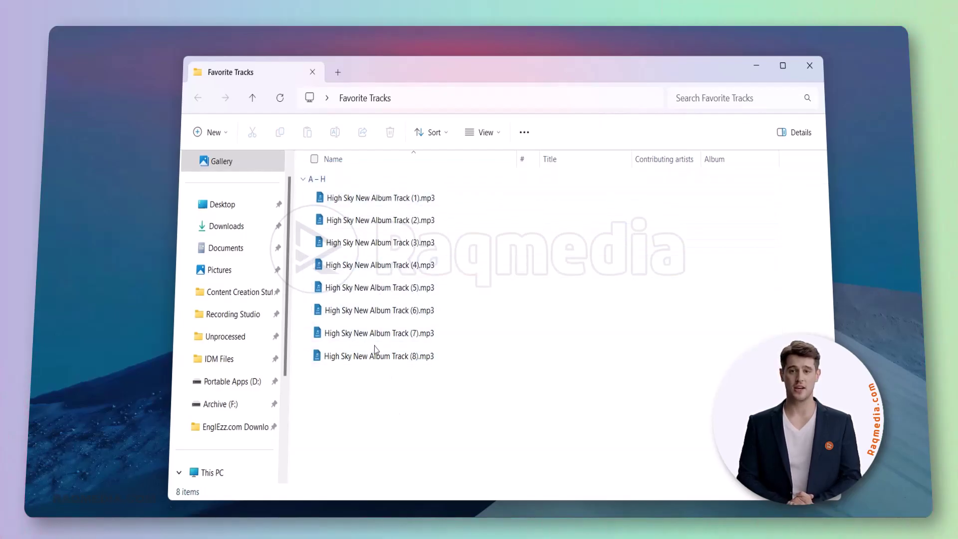
click(412, 409)
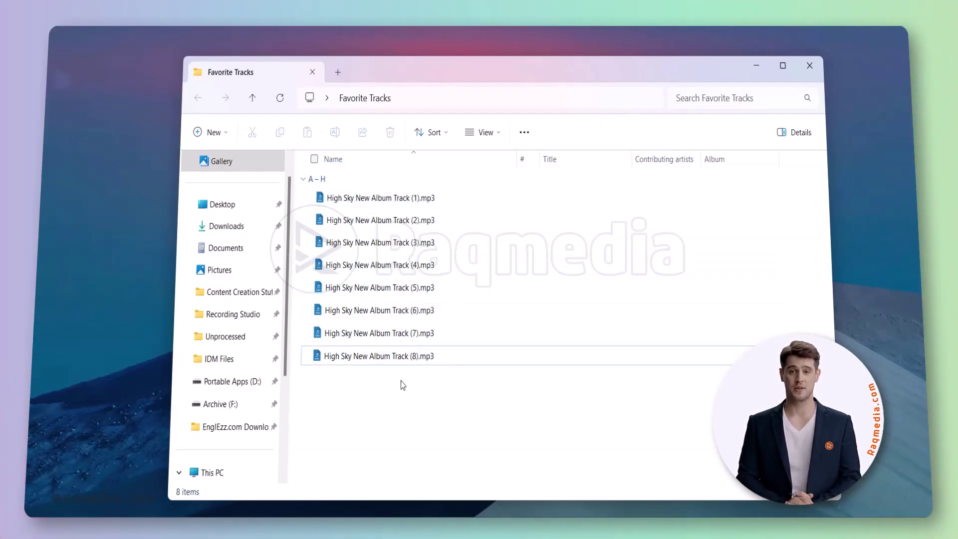
Select tracks 5–8 and rename them, replacing 'High Sky New' with 'Instrumental'
drag(401, 378, 341, 291)
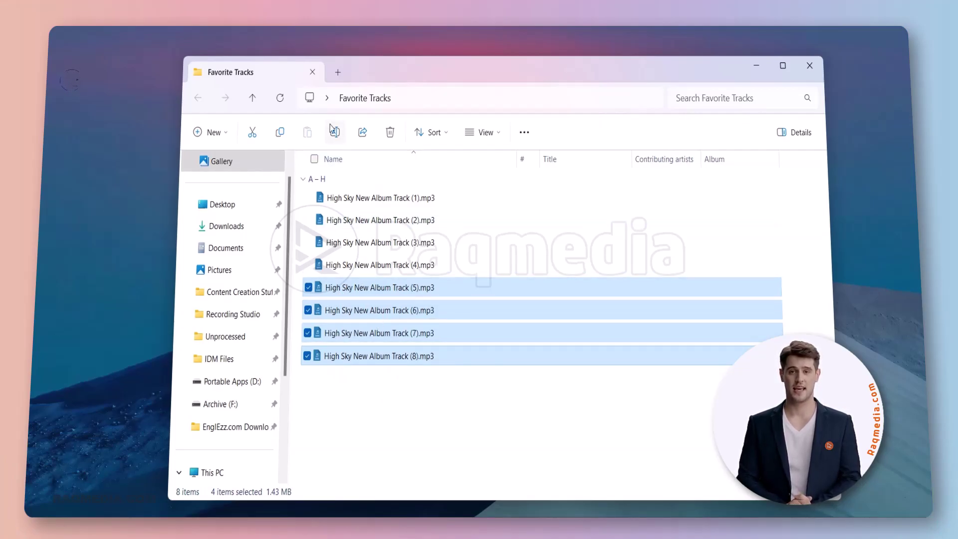
right_click(381, 293)
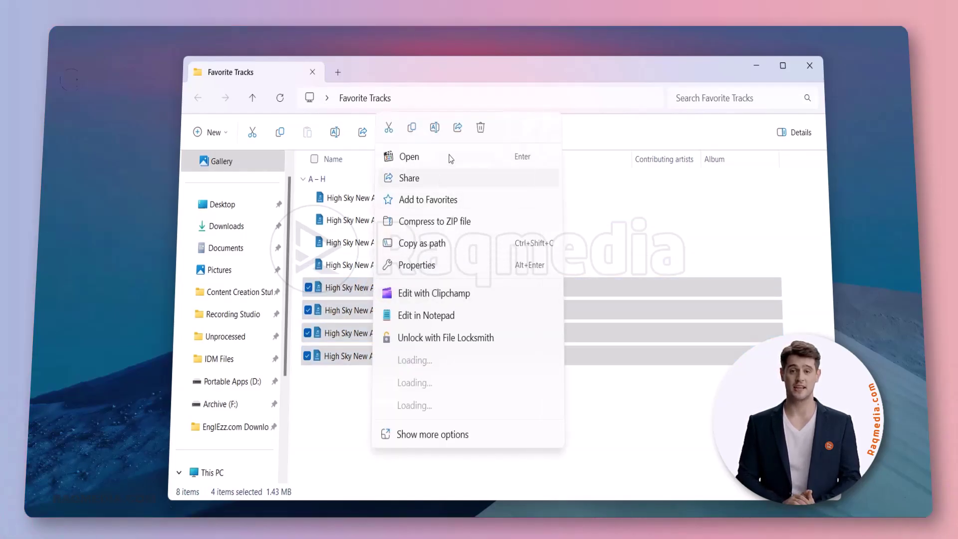
click(435, 128)
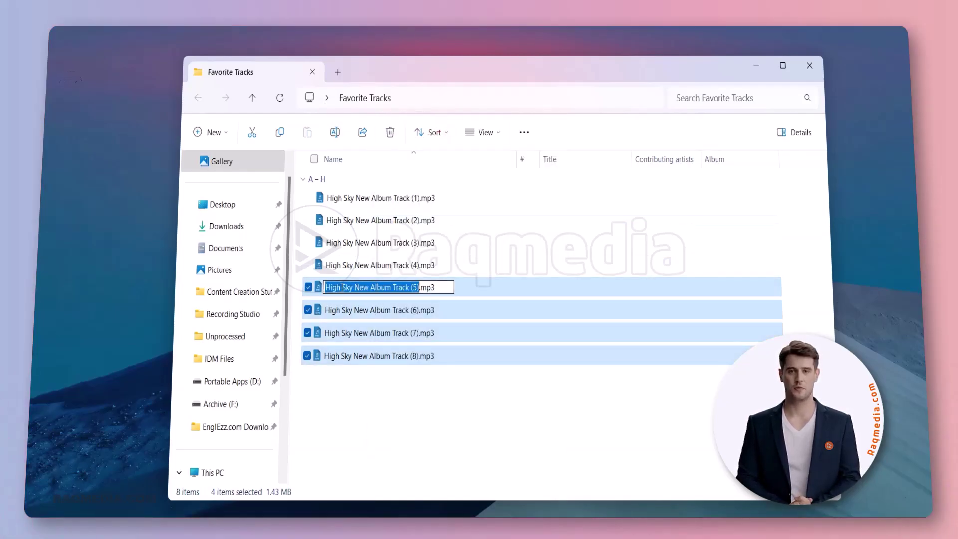
click(414, 288)
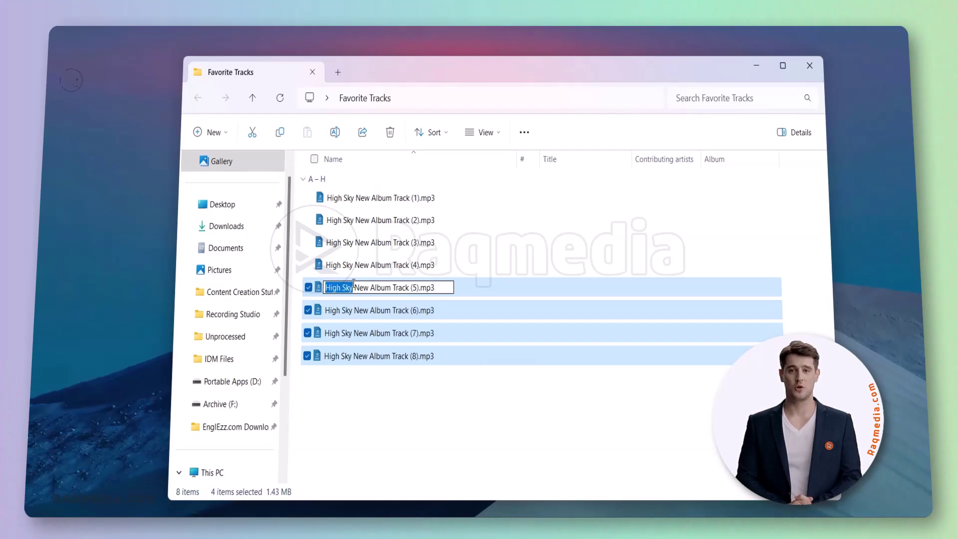
key(BackSpace)
text(Instru)
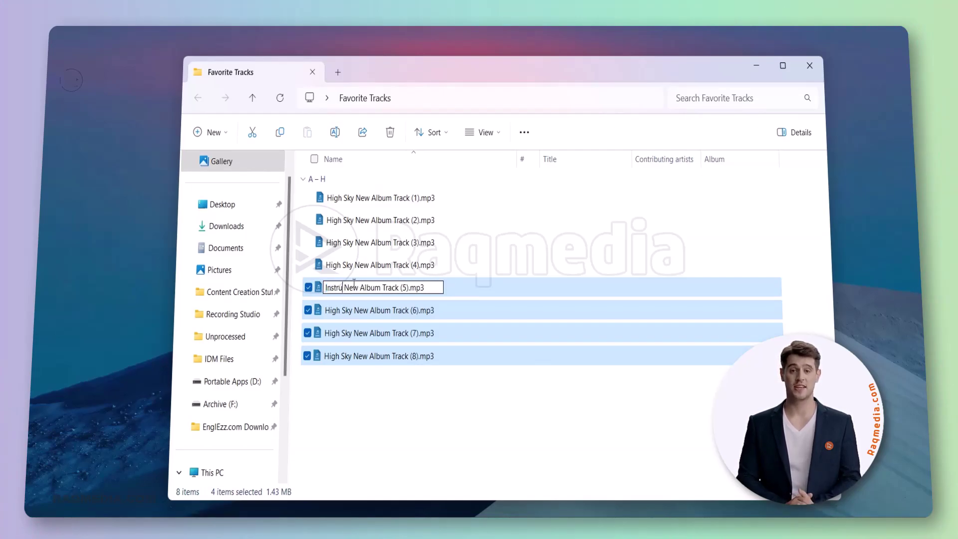
text(mental)
key(Delete)
key(Delete)
key(Delete)
key(Delete)
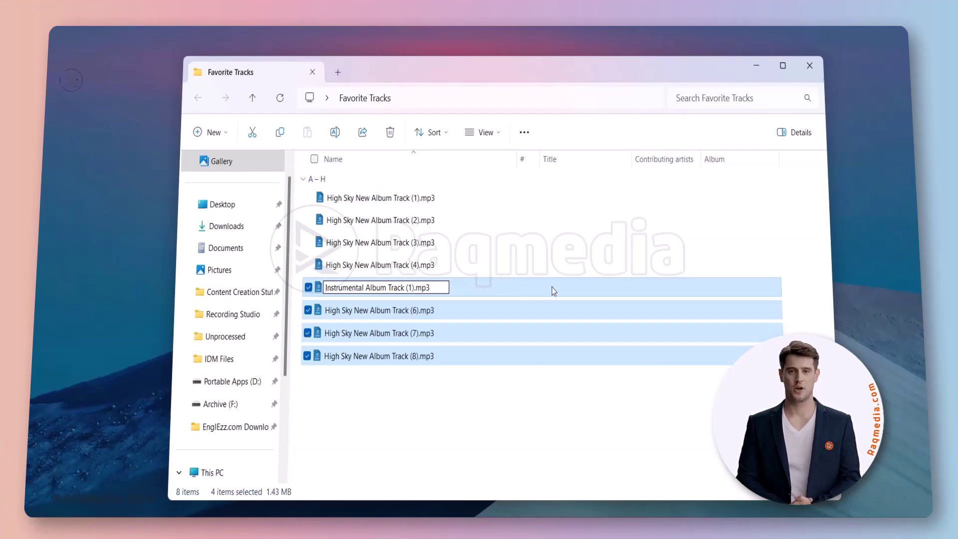
key(Return)
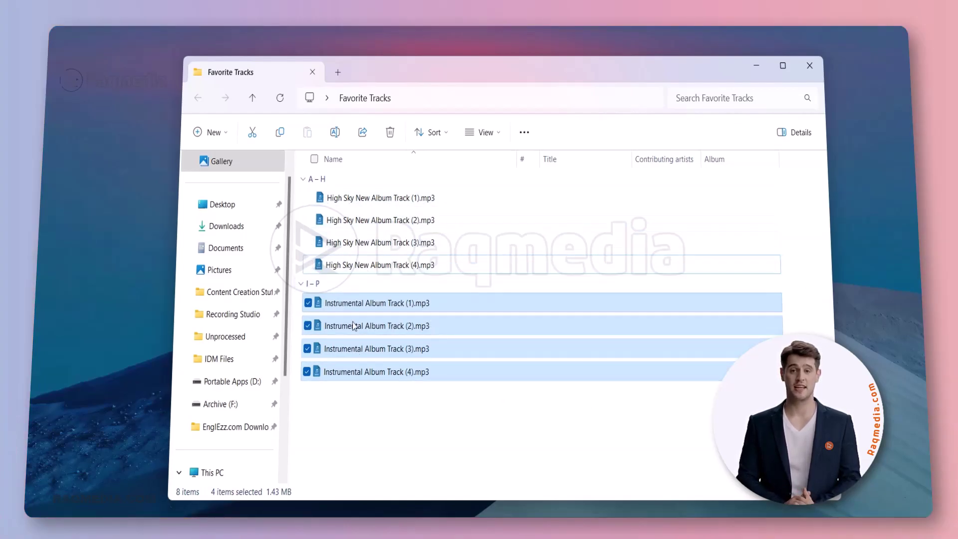
Marquee-select the four Instrumental Album Track files, then clear the selection
click(504, 404)
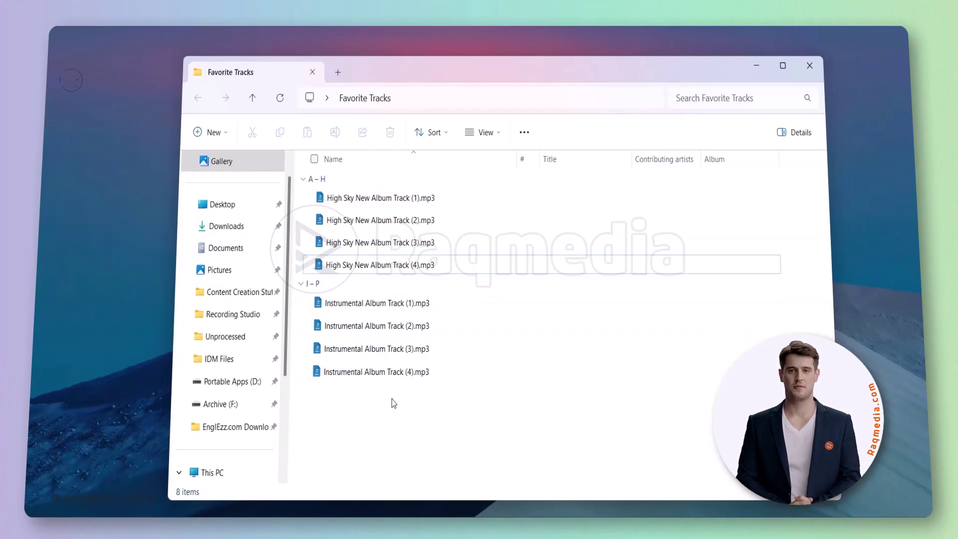
drag(391, 399, 429, 302)
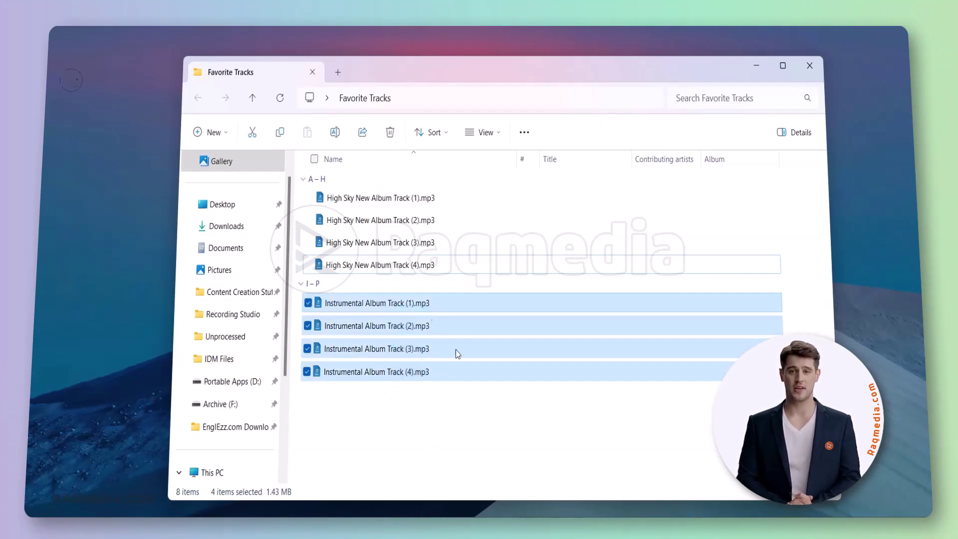
click(514, 406)
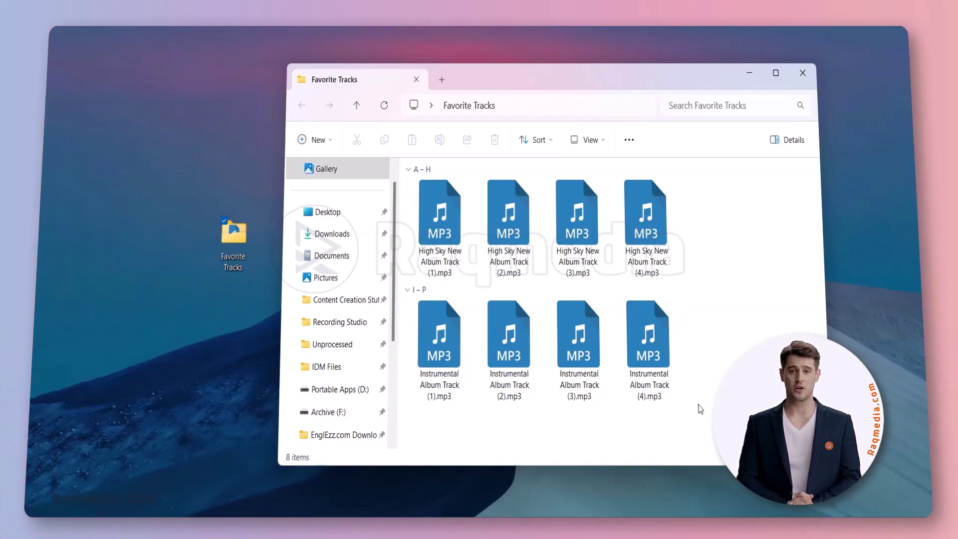
Undo the Instrumental rename using Ctrl+Z and Undo Rename from the folder's context menu
key(ctrl+z)
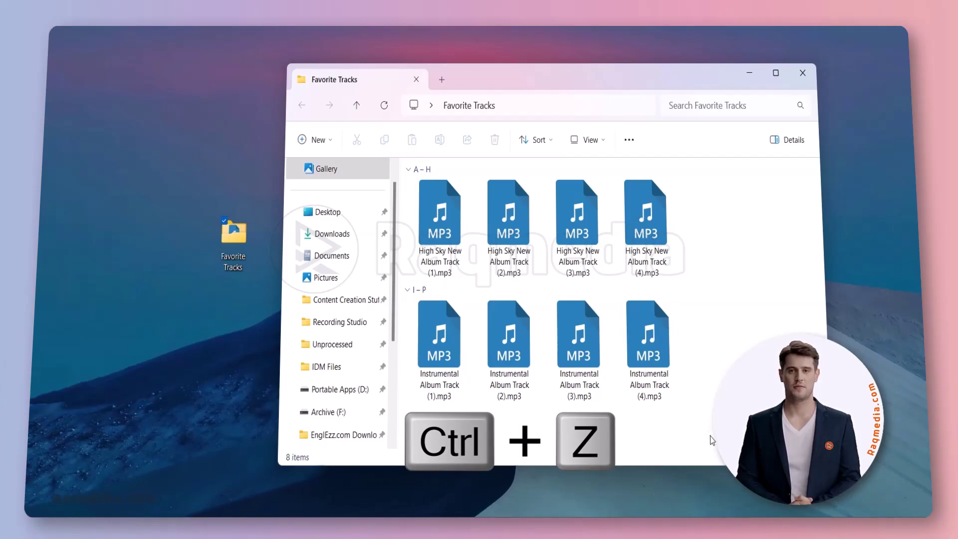
right_click(736, 235)
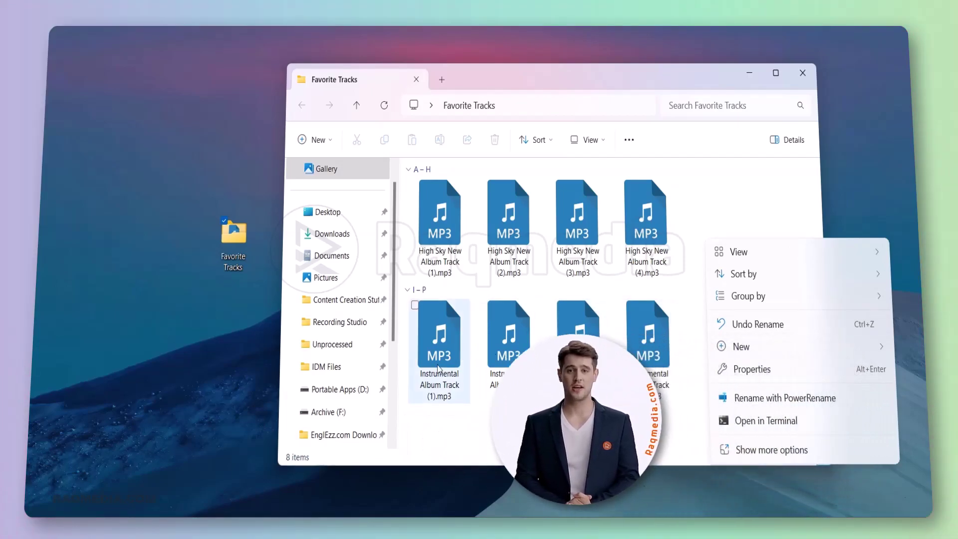
click(772, 325)
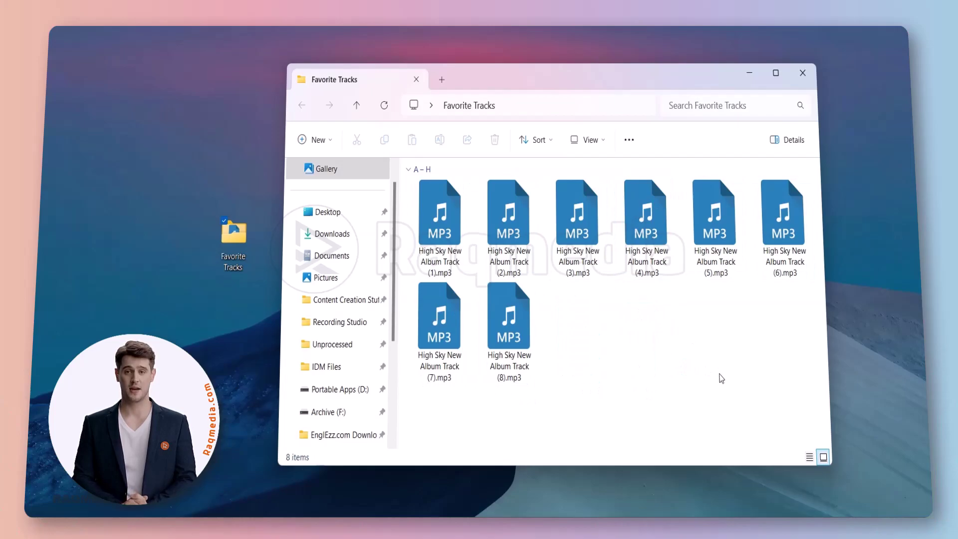
Redo the rename to bring back Instrumental Album Track (1)–(4) under the I – P group
right_click(722, 378)
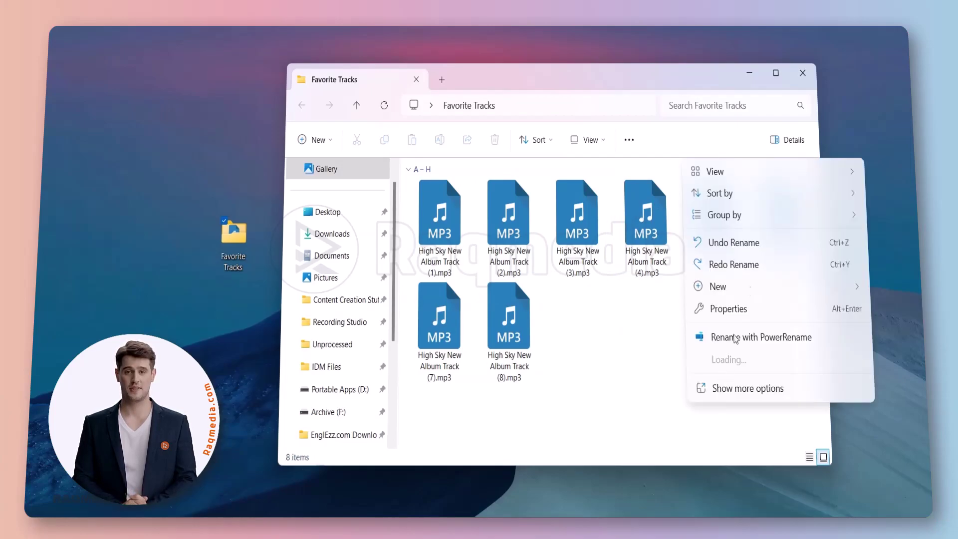
click(753, 270)
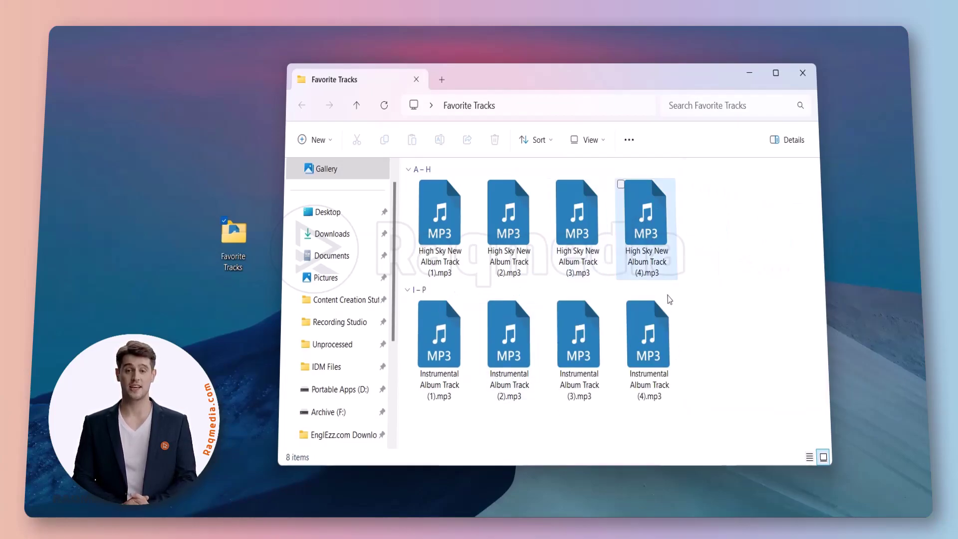